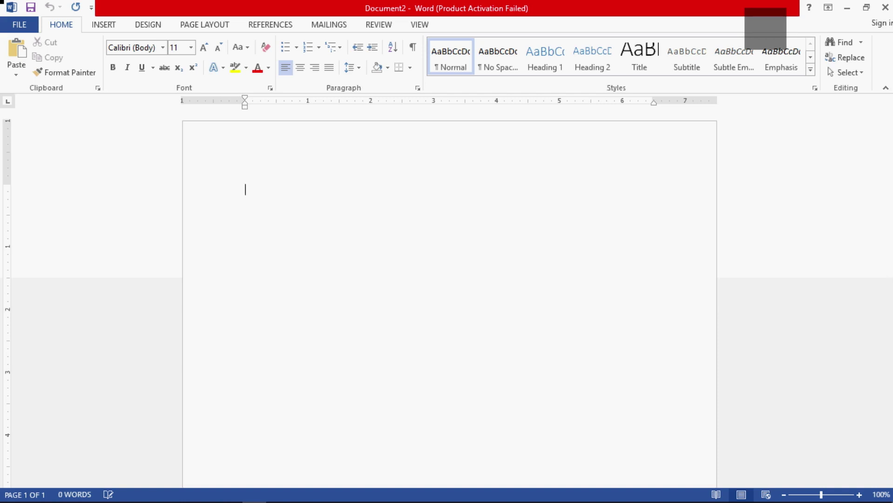
# Collapse the ribbon to its tab names only, and restore it to full display
pyautogui.hotkey('ctrl', 'F1')
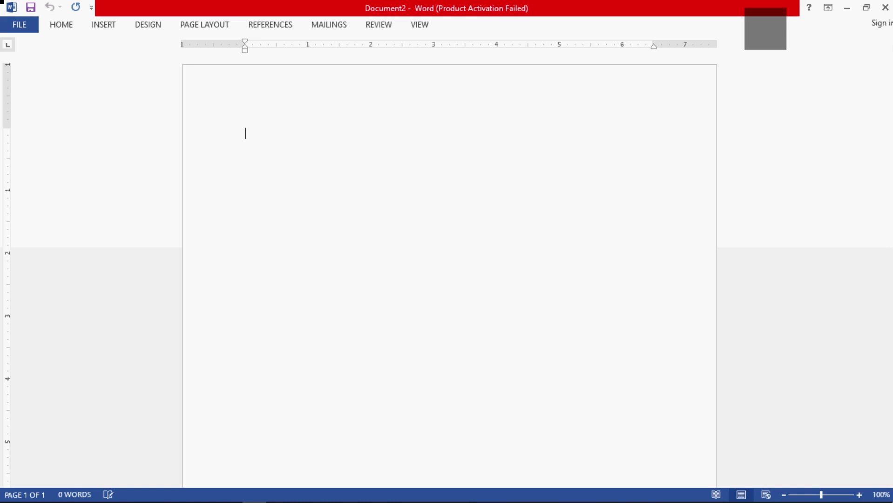
pyautogui.hotkey('ctrl', 'F1')
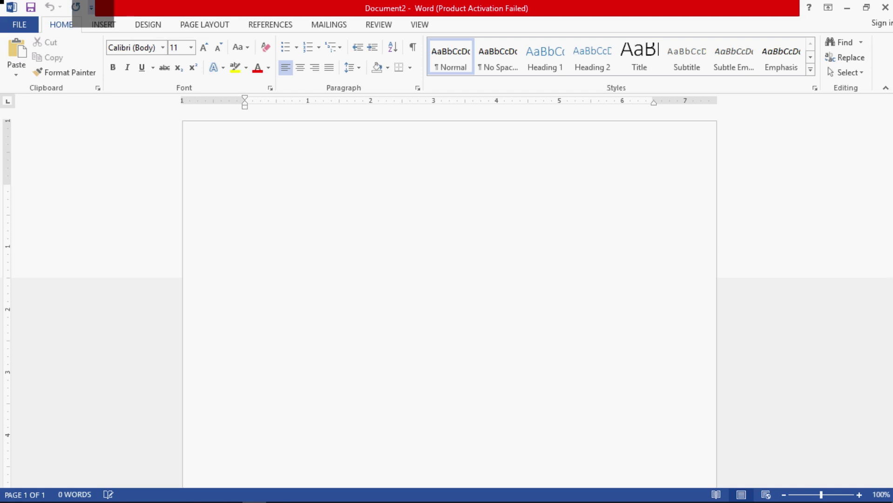
# Add the Open and Draw Table commands to the Quick Access Toolbar
pyautogui.click(91, 7)
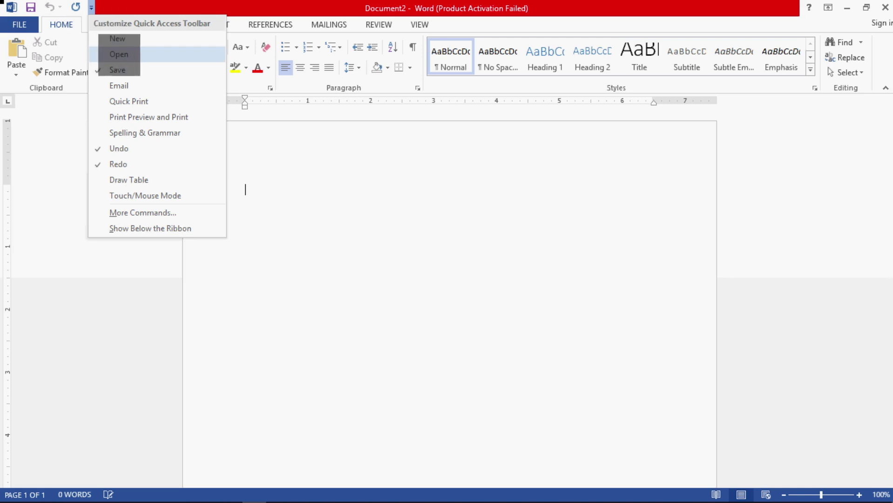
pyautogui.click(118, 54)
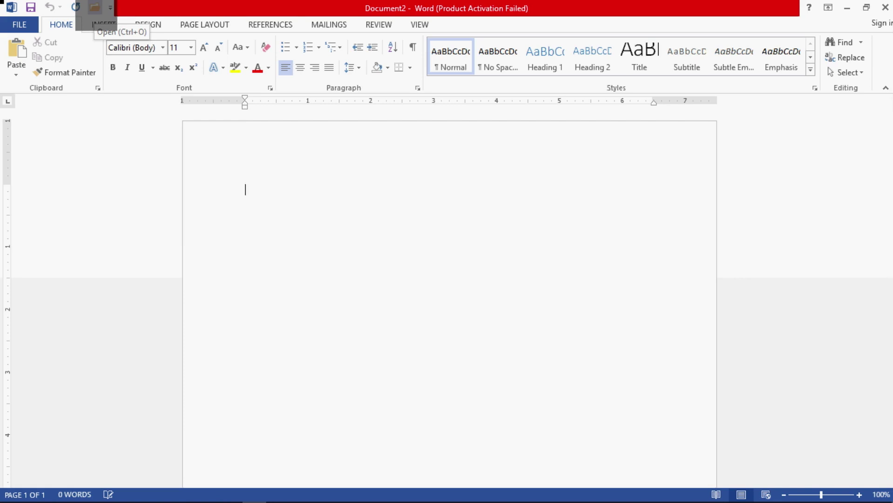
pyautogui.click(109, 7)
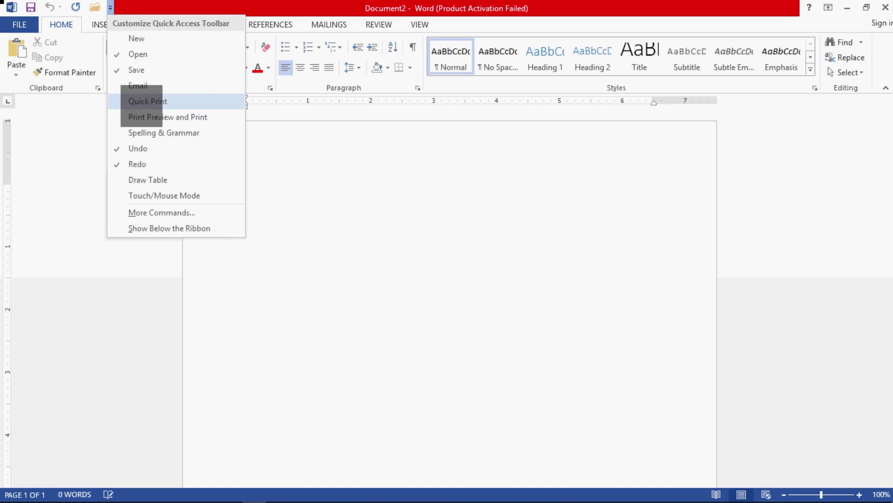
pyautogui.click(148, 180)
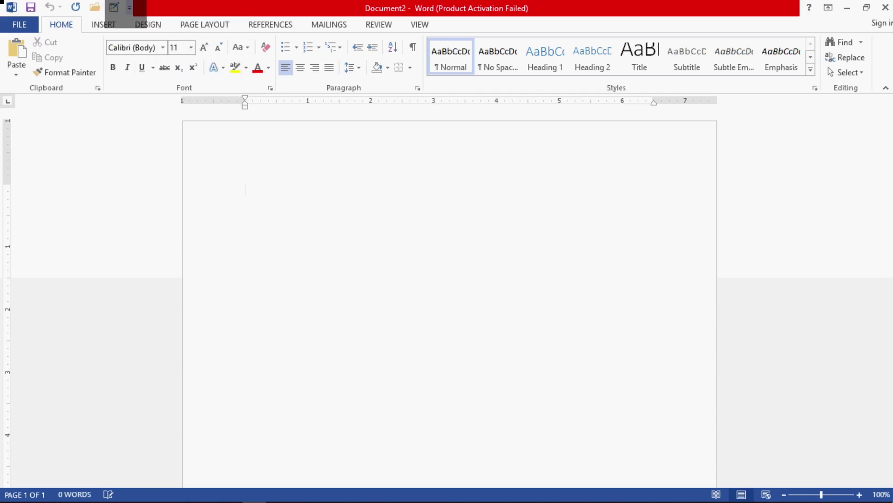
# Add the Bullets command from the popular commands to the Quick Access Toolbar for all documents
pyautogui.click(129, 8)
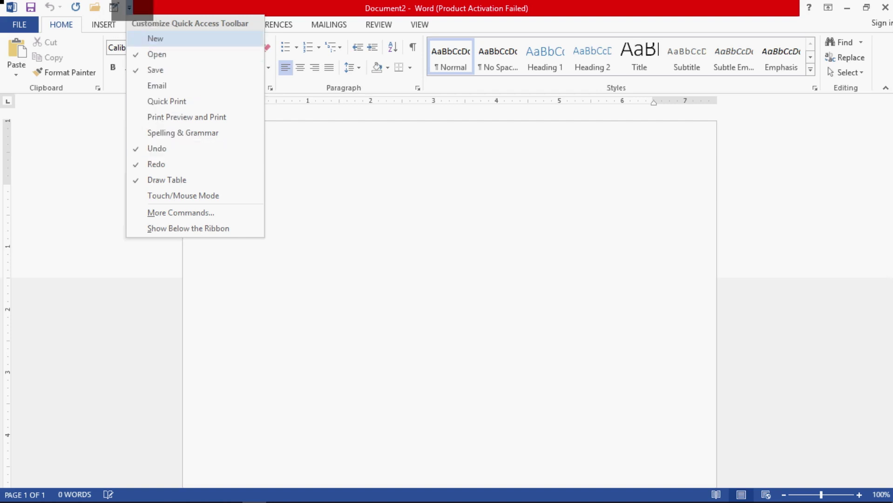
pyautogui.click(129, 7)
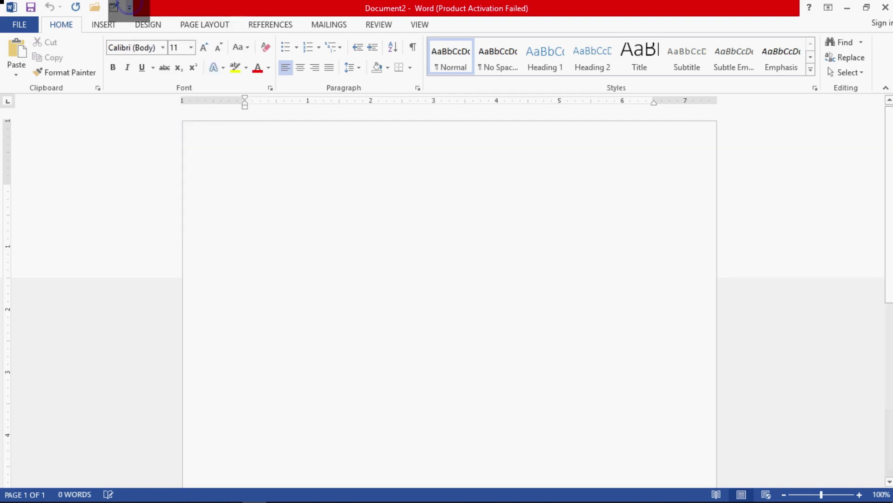
pyautogui.click(129, 7)
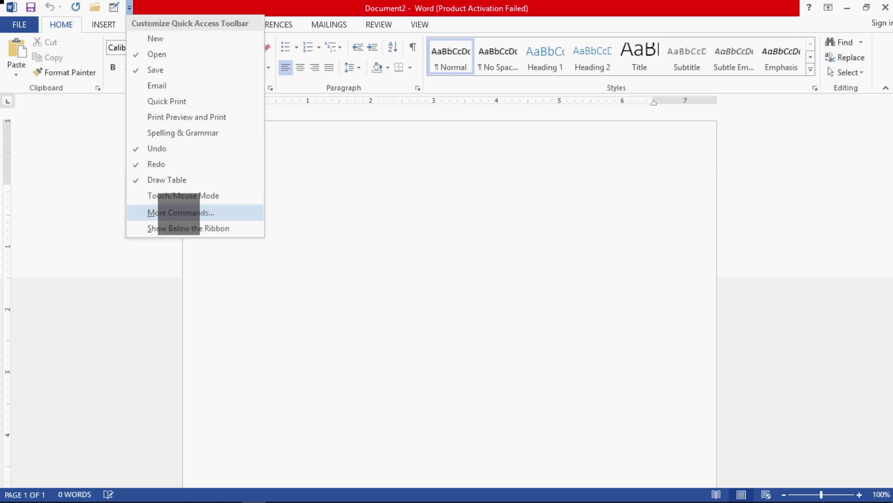
pyautogui.click(229, 206)
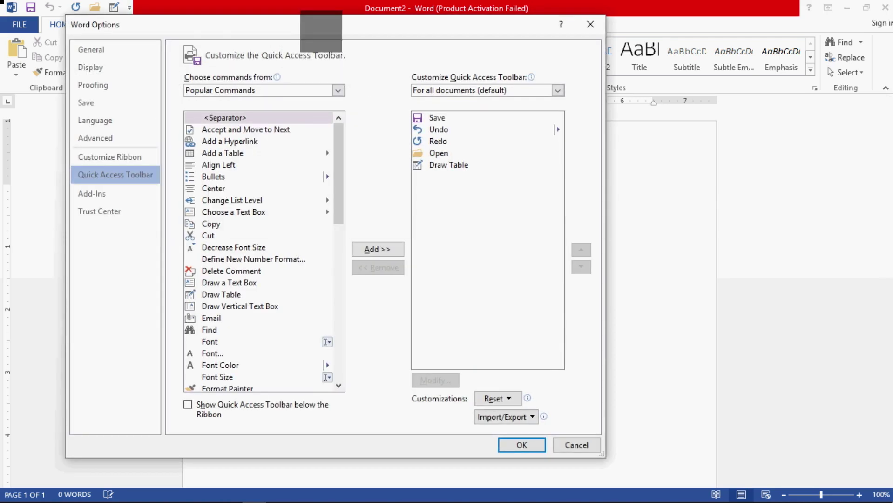
pyautogui.moveTo(322, 31); pyautogui.dragTo(339, 21)
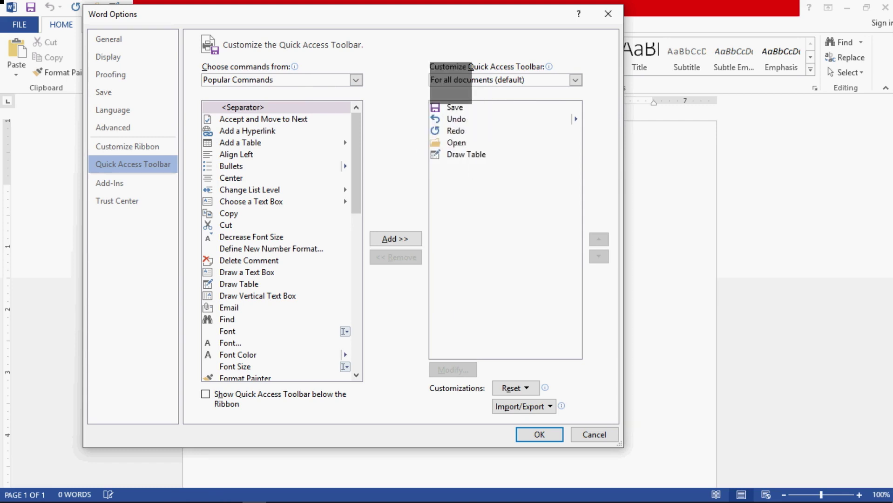
pyautogui.moveTo(409, 15); pyautogui.dragTo(482, 37)
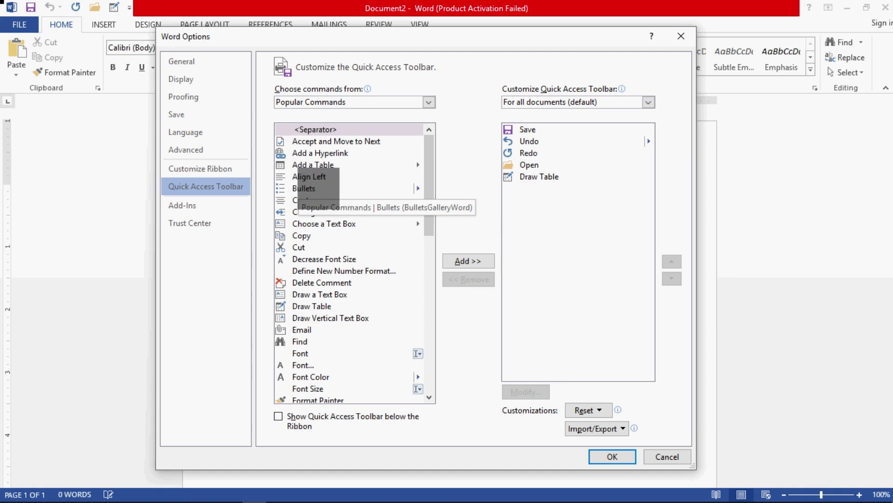
pyautogui.click(318, 188)
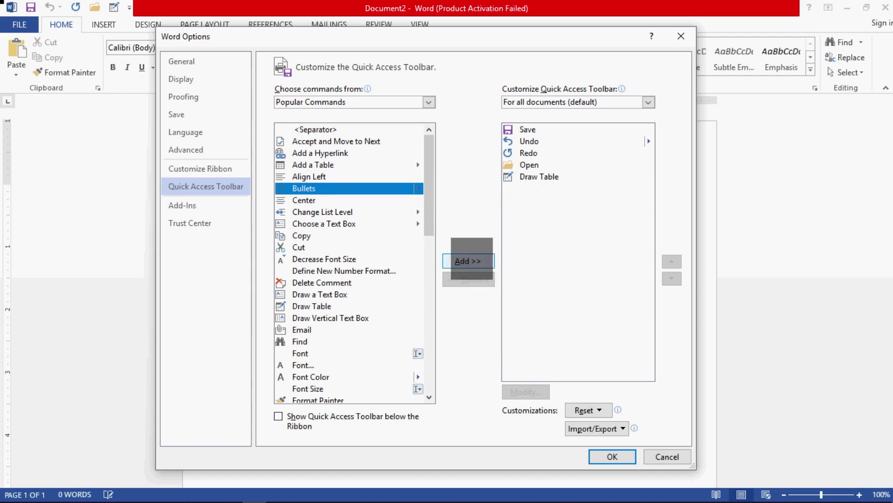
pyautogui.click(470, 259)
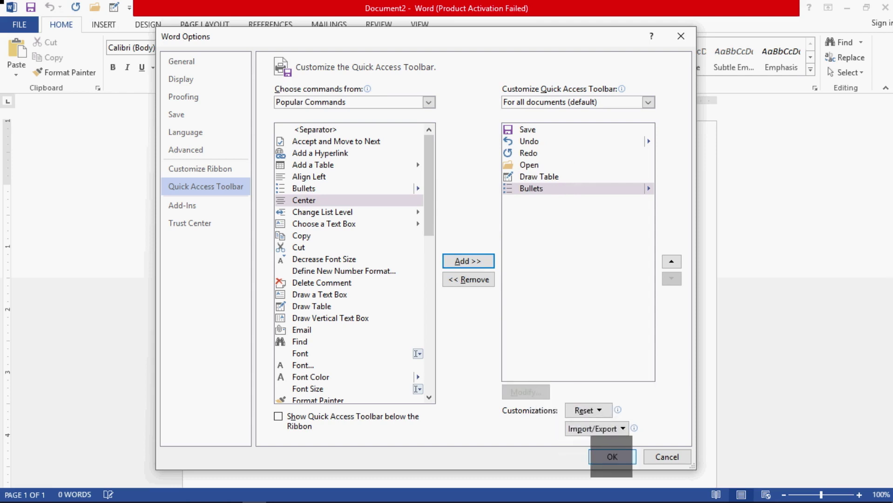
pyautogui.click(613, 456)
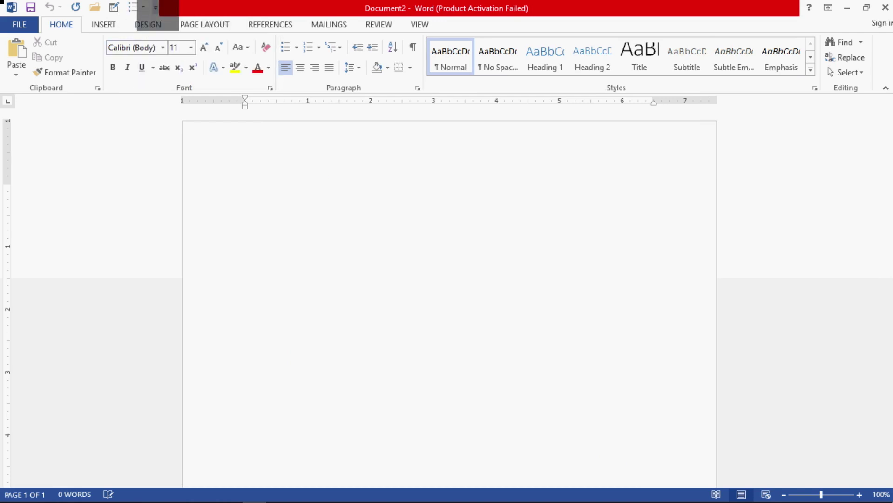
# Review the remaining popular commands for the Quick Access Toolbar and the document saving options
pyautogui.click(155, 7)
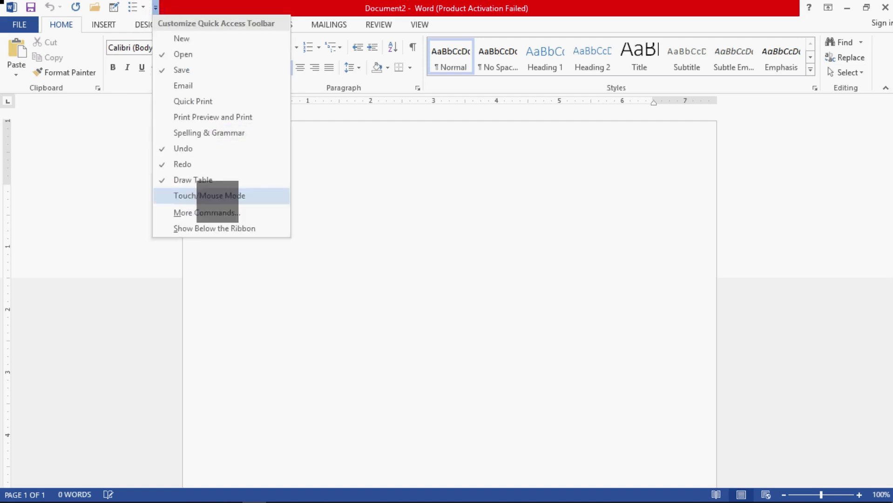
pyautogui.click(219, 212)
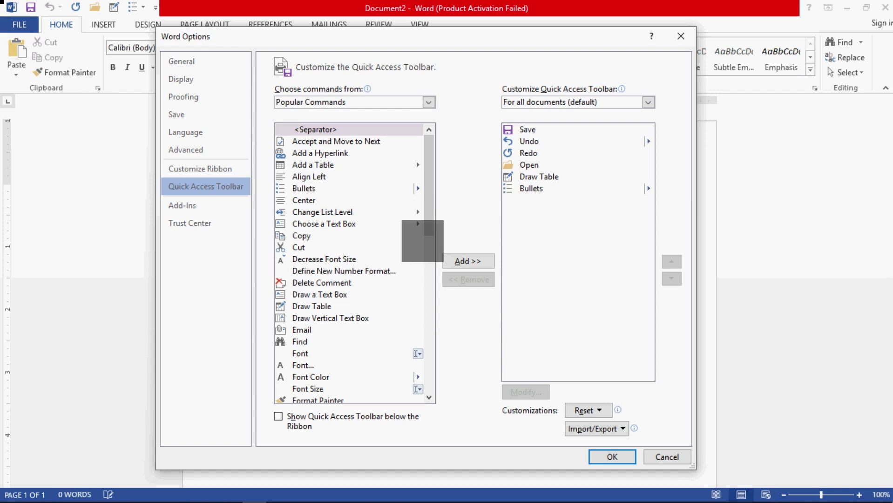
pyautogui.moveTo(430, 218); pyautogui.dragTo(434, 387)
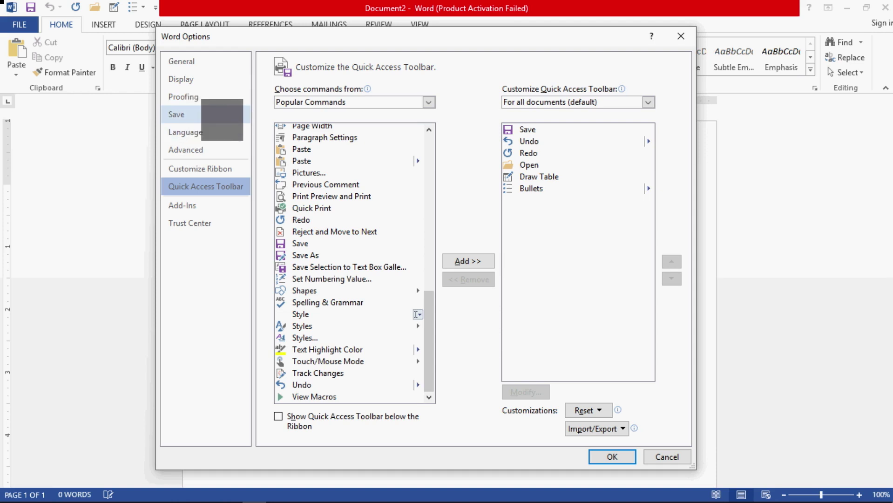
pyautogui.click(222, 119)
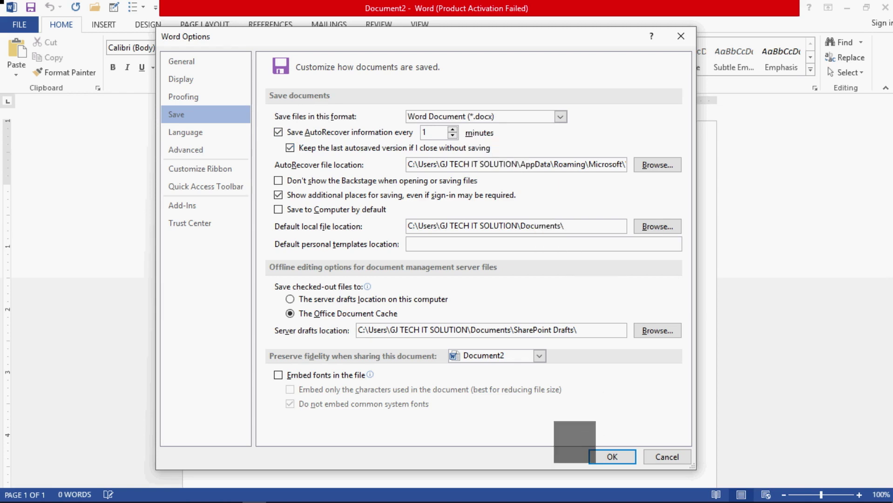
pyautogui.click(606, 457)
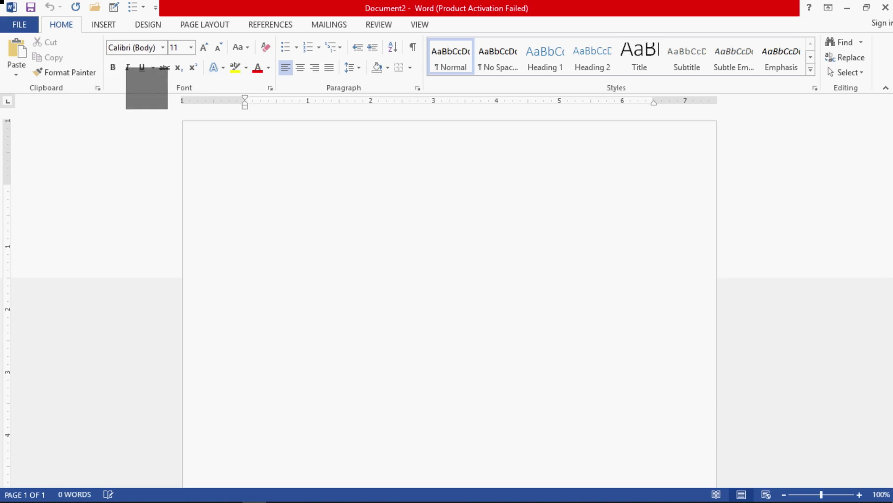
# Collapse the ribbon, switch its display on and off several times, and leave it fully expanded
pyautogui.hotkey('ctrl', 'F1')
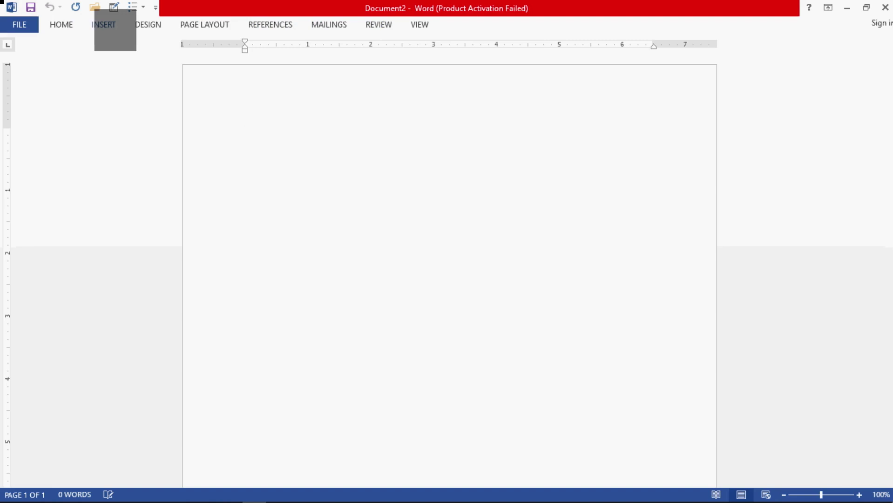
pyautogui.click(61, 22)
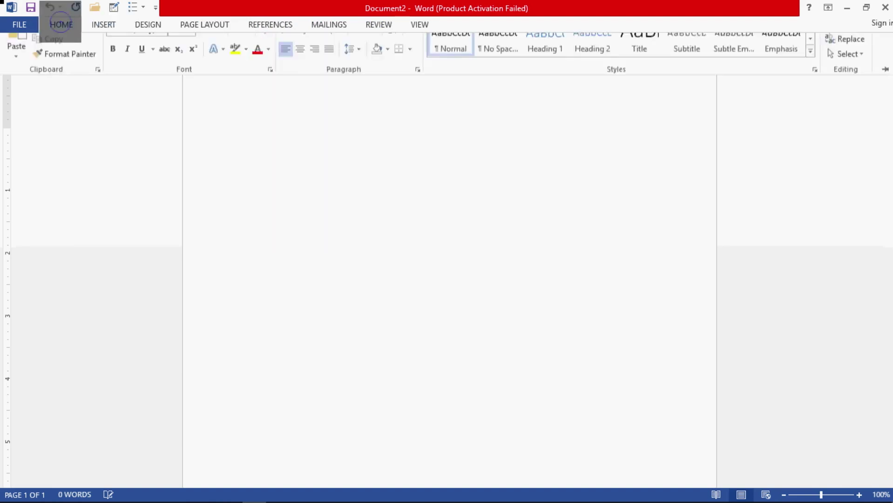
pyautogui.doubleClick(61, 23)
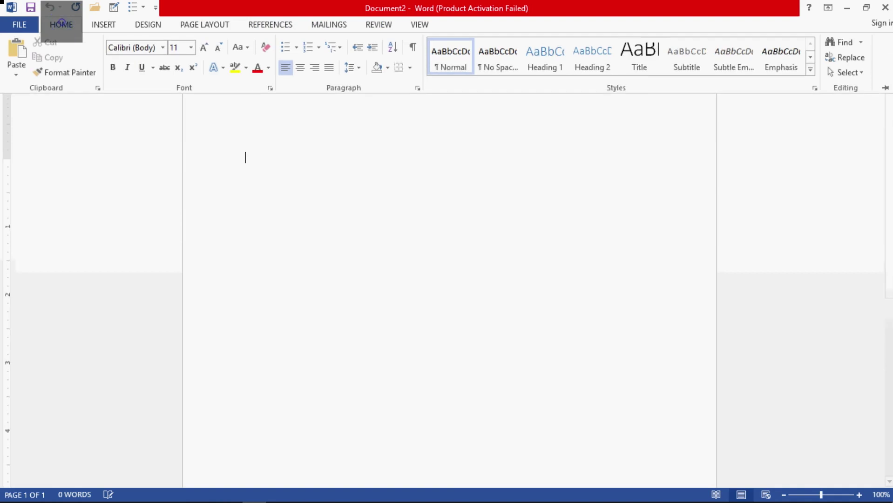
pyautogui.doubleClick(61, 22)
pyautogui.click(65, 22)
pyautogui.click(73, 21)
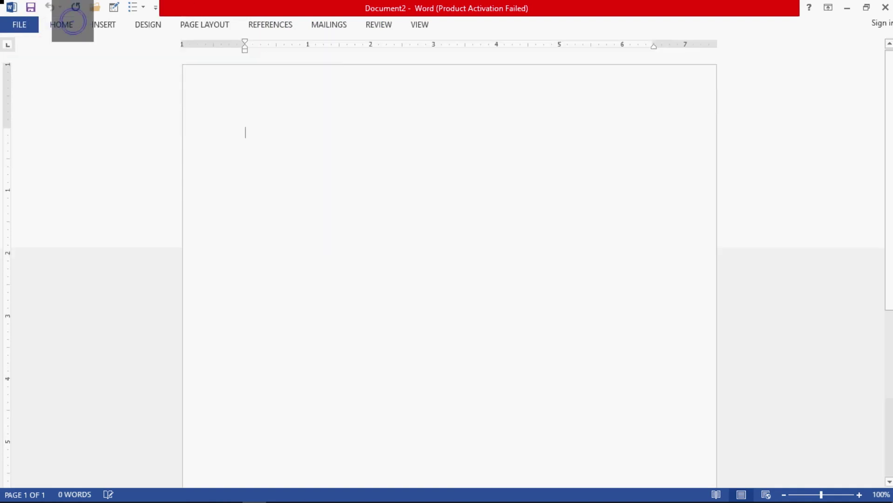
pyautogui.doubleClick(73, 22)
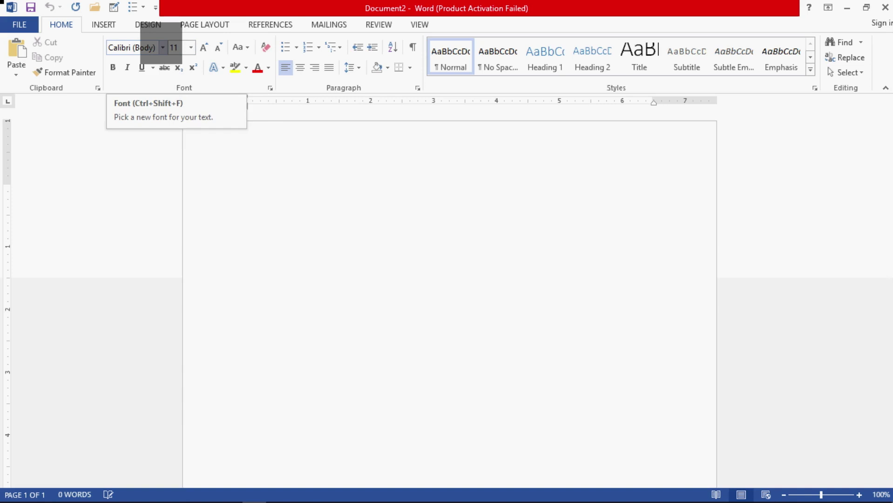
# Look through the theme, recently used and other fonts available for the text
pyautogui.click(163, 47)
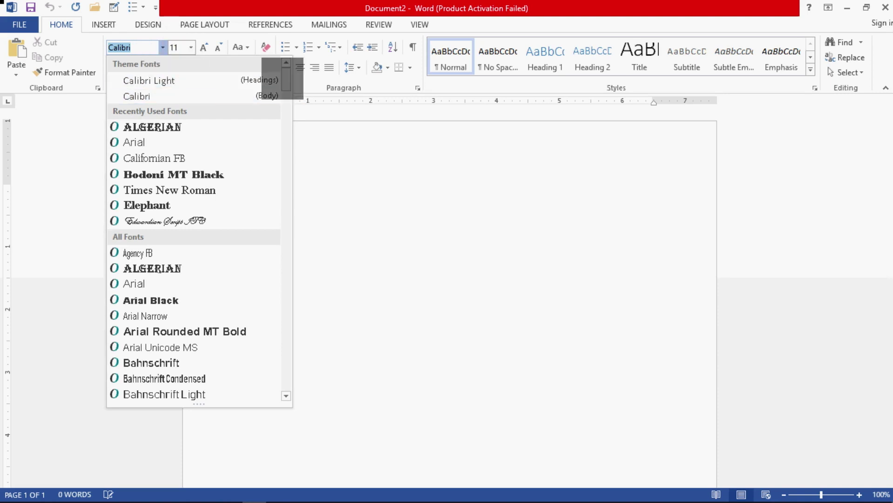
pyautogui.moveTo(286, 78)
pyautogui.mouseDown()
pyautogui.moveTo(285, 115)
pyautogui.moveTo(285, 76)
pyautogui.mouseUp()
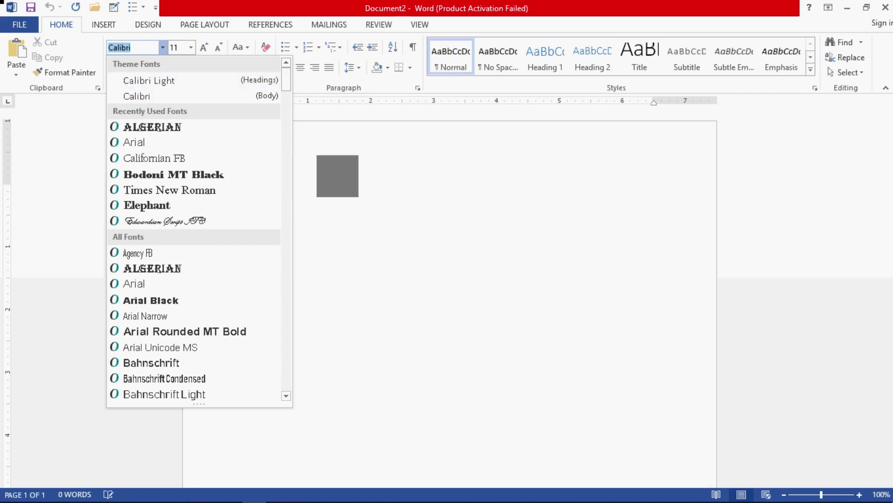
pyautogui.click(338, 176)
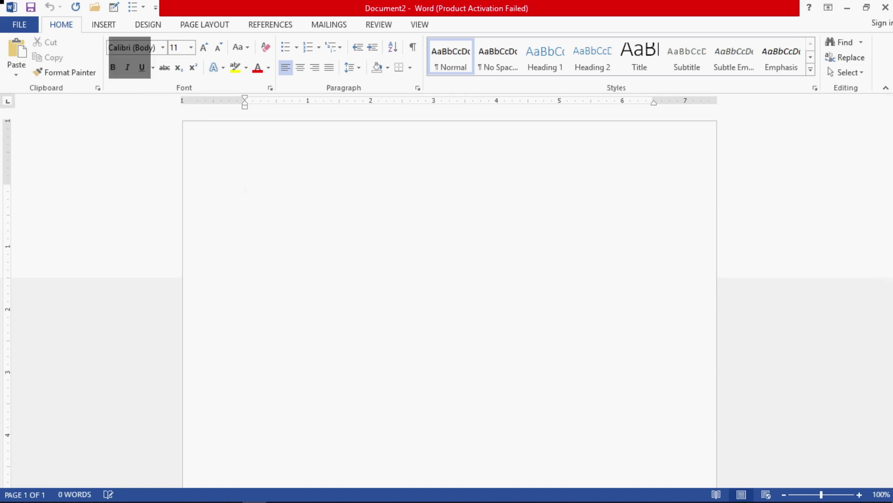
# Examine the gallery of shapes that can be inserted, and close it without choosing one
pyautogui.click(106, 25)
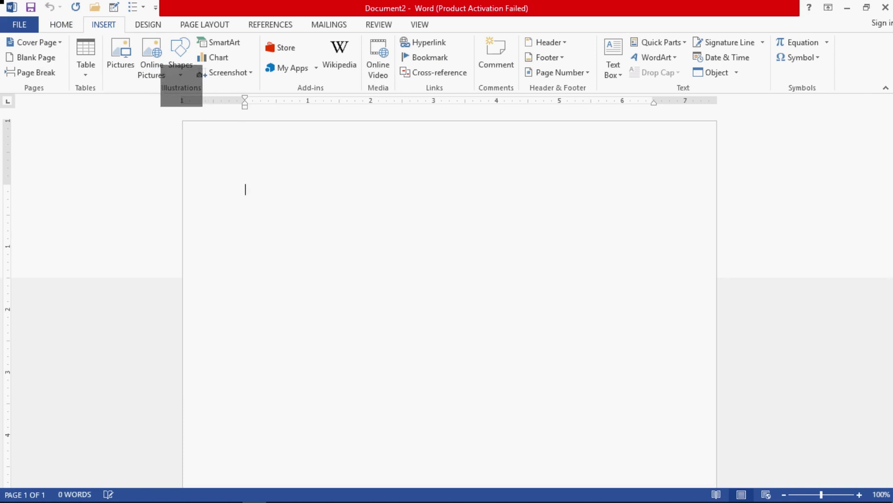
pyautogui.click(181, 72)
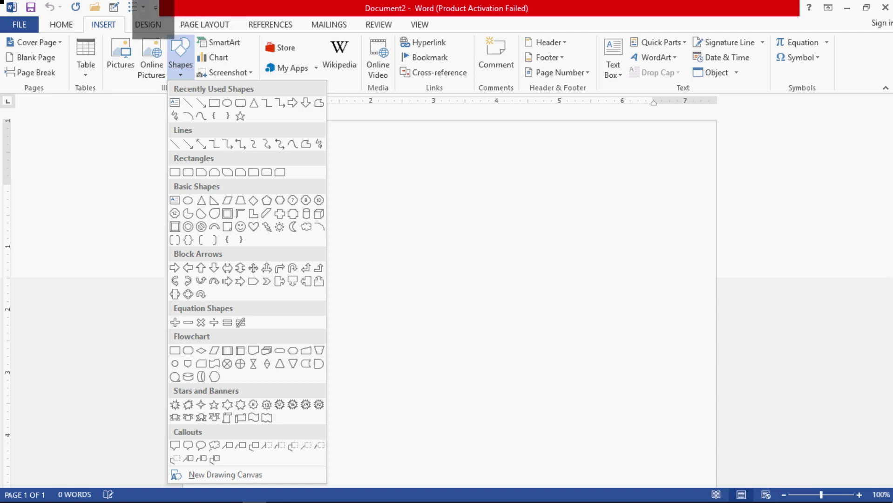
pyautogui.click(148, 25)
# Choose a 3 pt box page border with a double line that is thick outside and thin inside
pyautogui.click(148, 24)
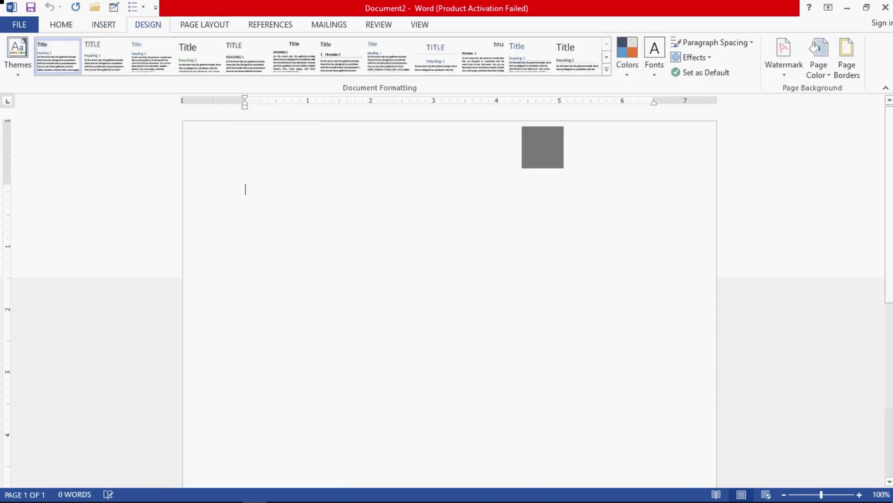
pyautogui.click(818, 58)
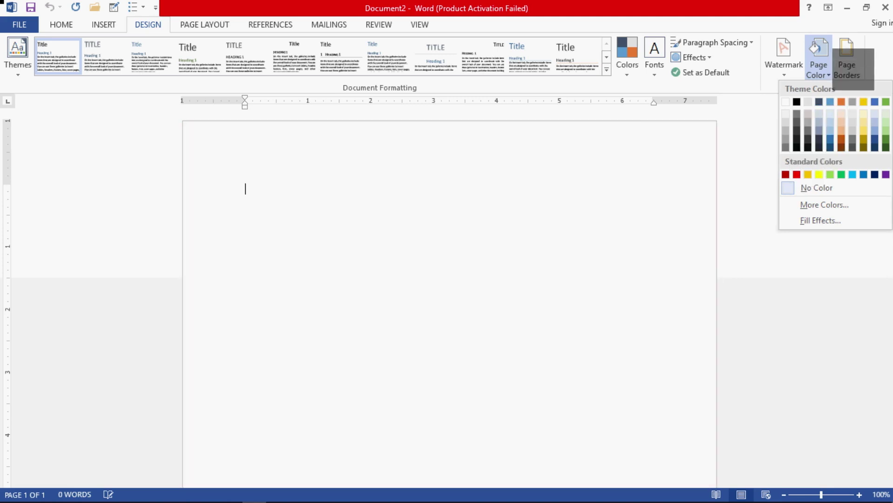
pyautogui.click(851, 65)
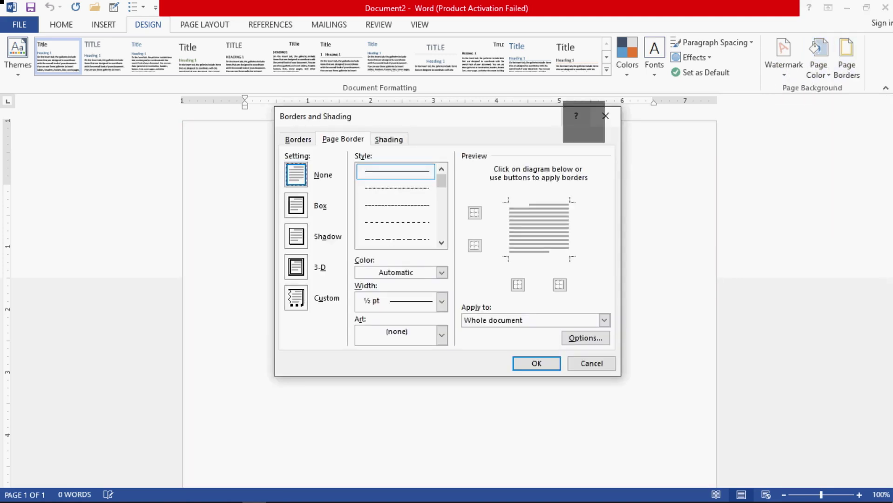
pyautogui.moveTo(497, 119)
pyautogui.mouseDown()
pyautogui.moveTo(543, 86)
pyautogui.moveTo(526, 90)
pyautogui.moveTo(527, 74)
pyautogui.mouseUp()
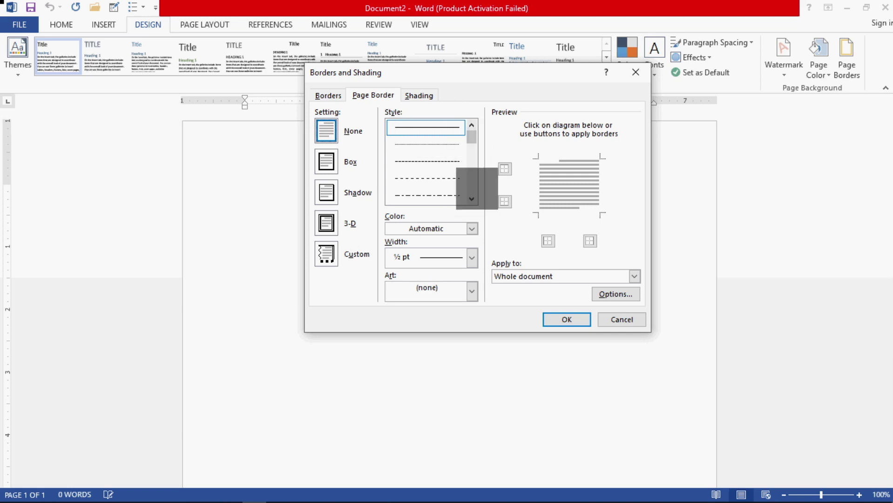
pyautogui.click(472, 199)
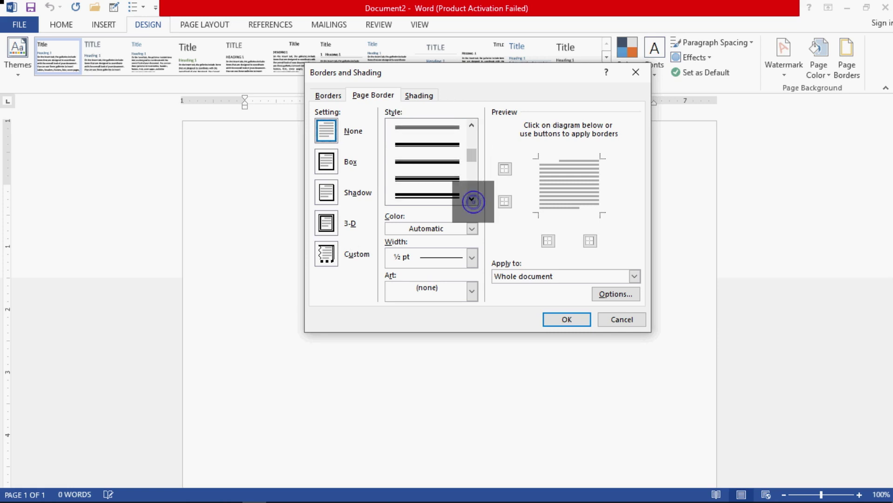
pyautogui.click(450, 194)
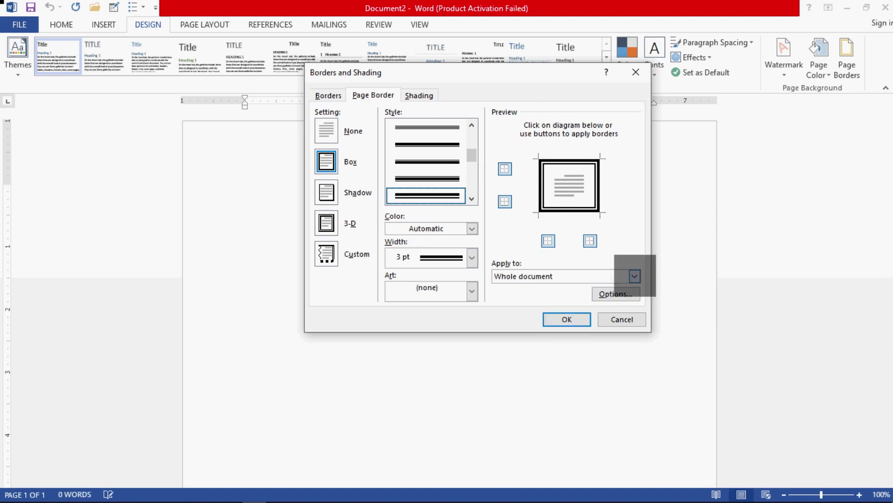
# Set the page border to cover this section, check the border art choices while keeping none, and apply it
pyautogui.click(634, 275)
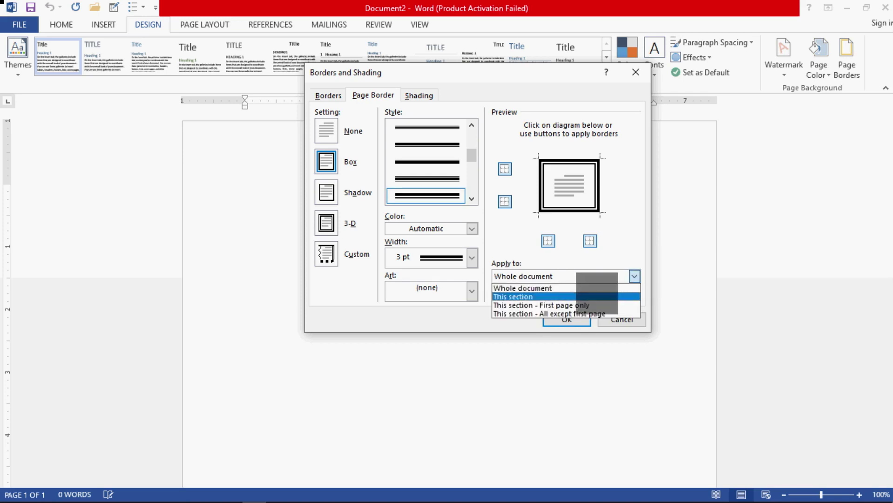
pyautogui.click(597, 296)
pyautogui.click(635, 276)
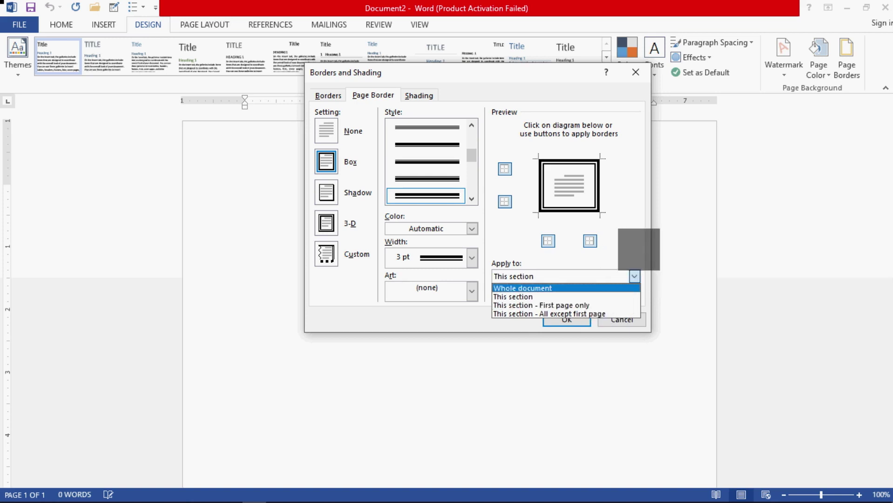
pyautogui.click(639, 250)
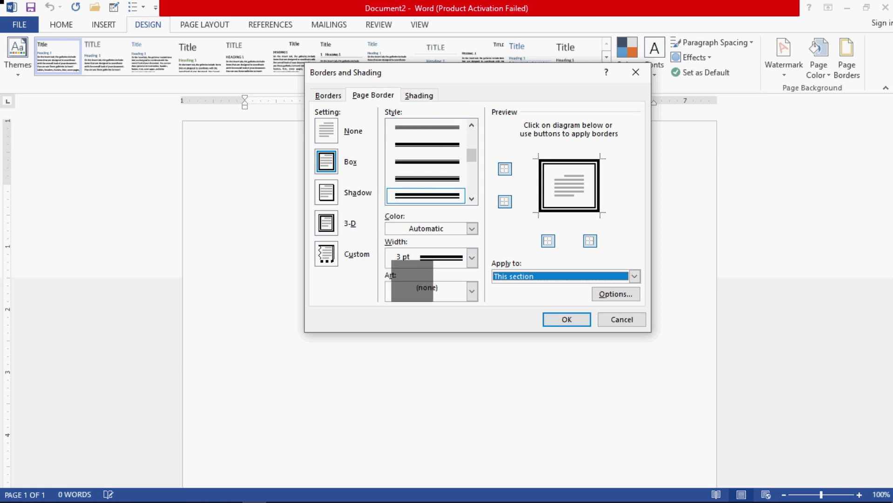
pyautogui.click(472, 291)
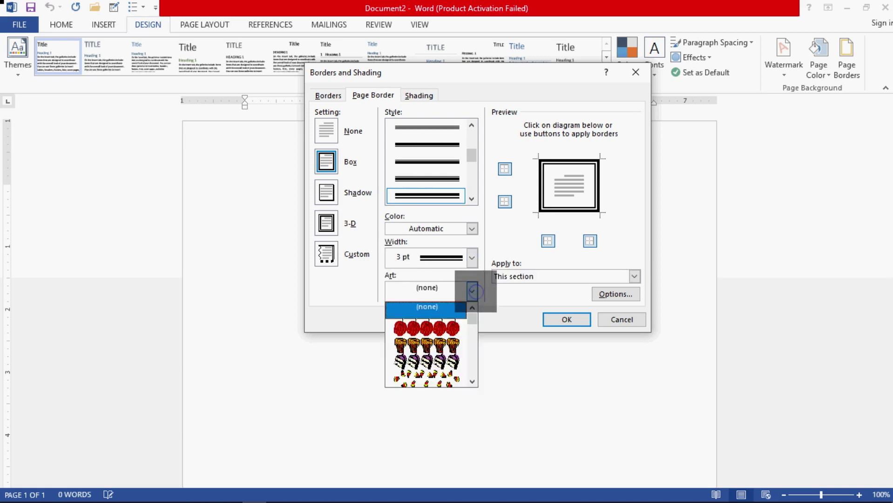
pyautogui.moveTo(473, 317)
pyautogui.mouseDown()
pyautogui.moveTo(472, 370)
pyautogui.moveTo(469, 315)
pyautogui.mouseUp()
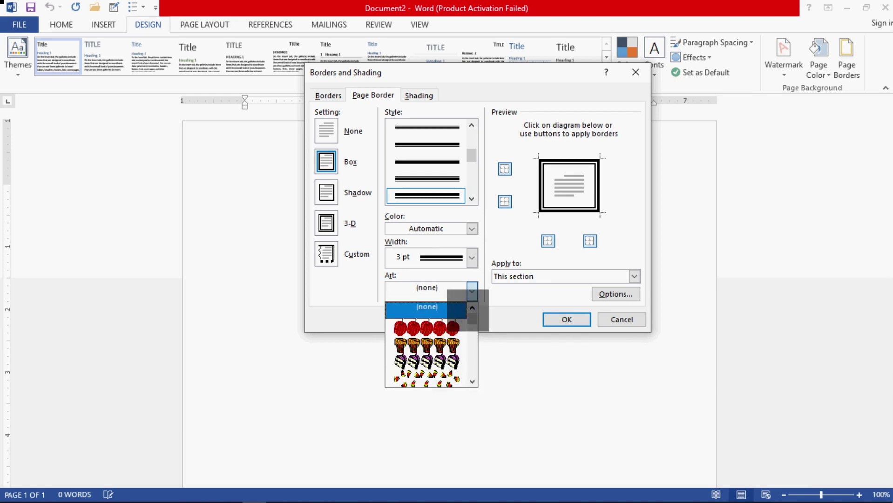
pyautogui.click(565, 319)
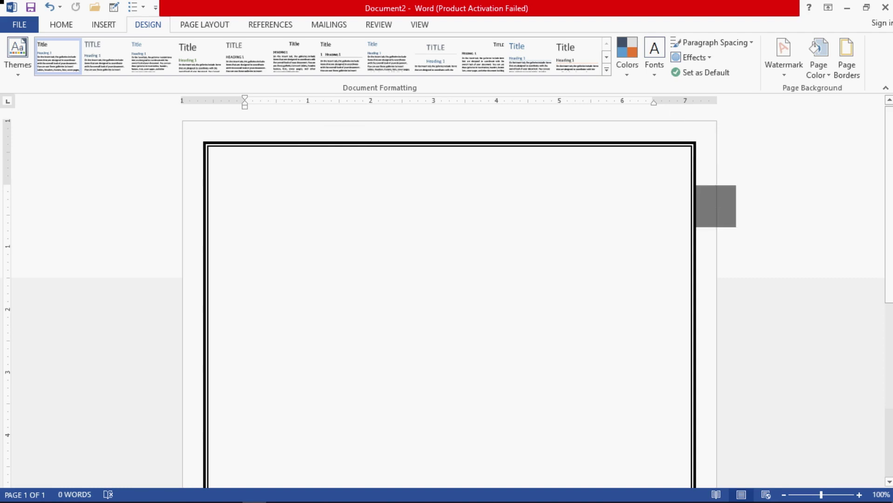
# Set the page color to a light gray theme shade and display the page layout commands
pyautogui.click(824, 63)
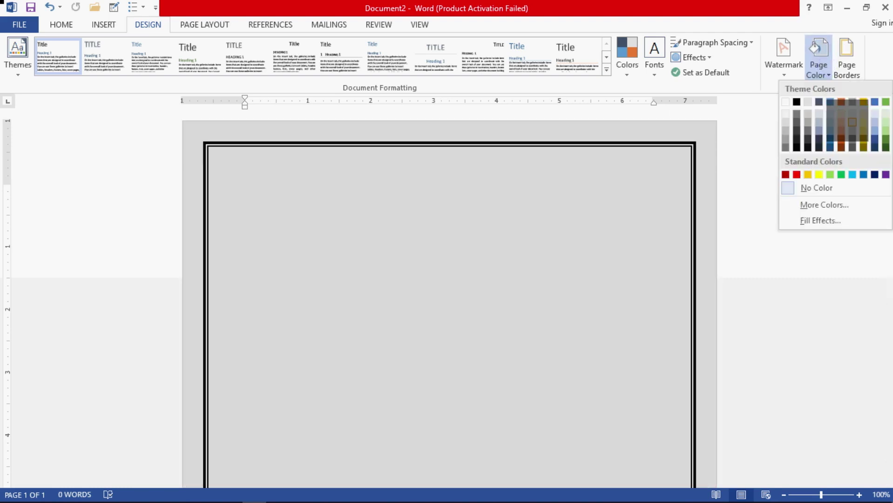
pyautogui.click(852, 122)
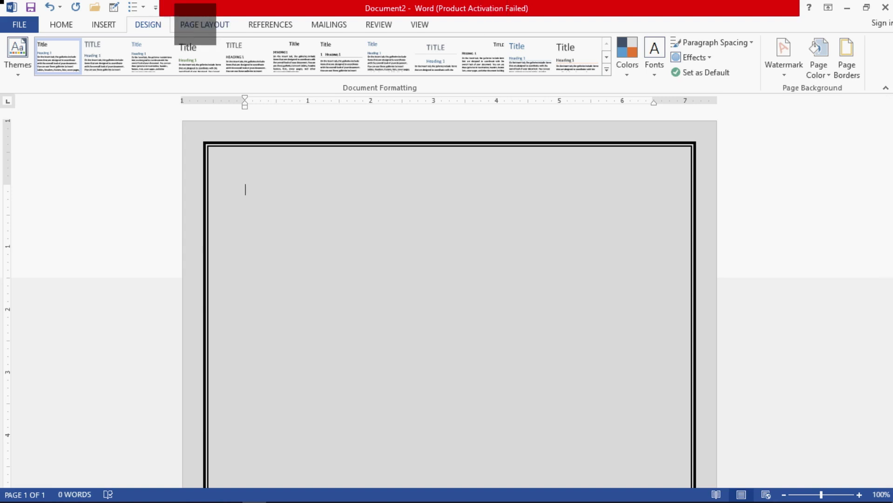
pyautogui.click(201, 24)
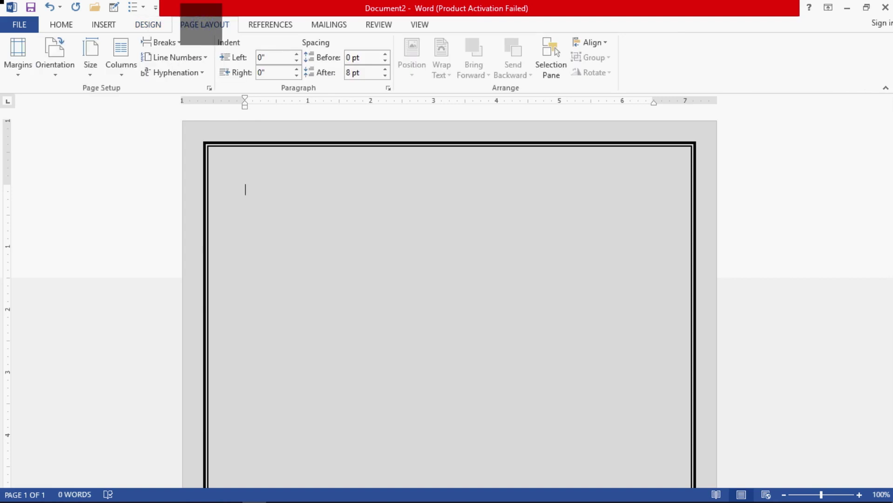